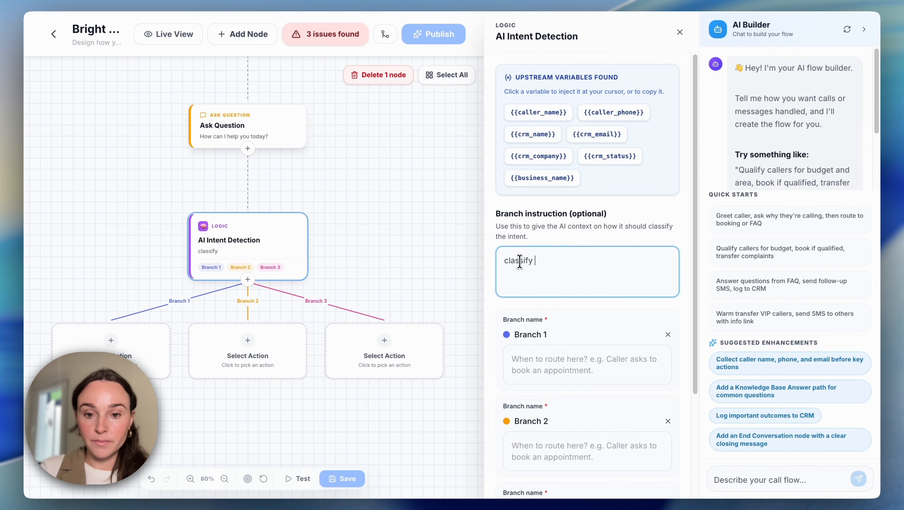
- Complete the AI Intent Detection branch instruction as "classify the caller's intent based on the nature of their legal matter."
text(the caller's intent based on the nature of their legal matter.)
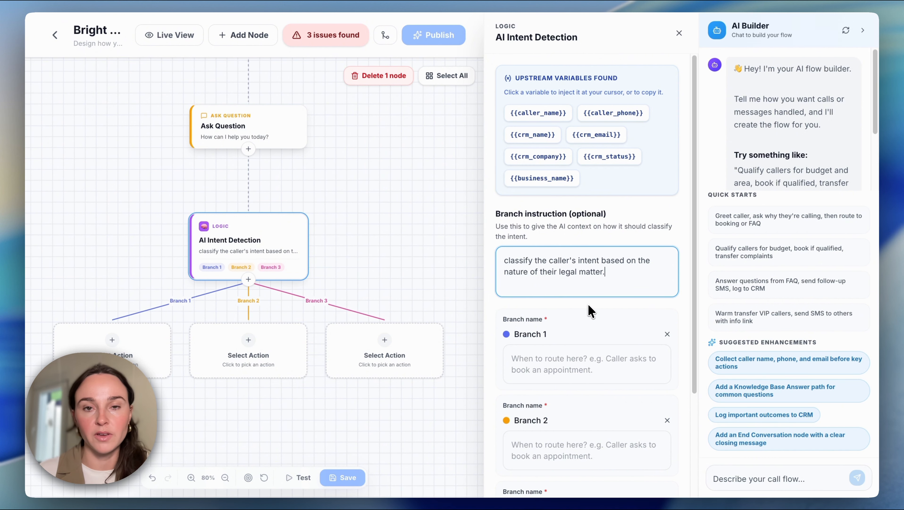
- Rename the first branch General Question and set its routing condition to "Someone asking about the firm's services, fees or areas of practice."
scroll(592, 311, down, 1)
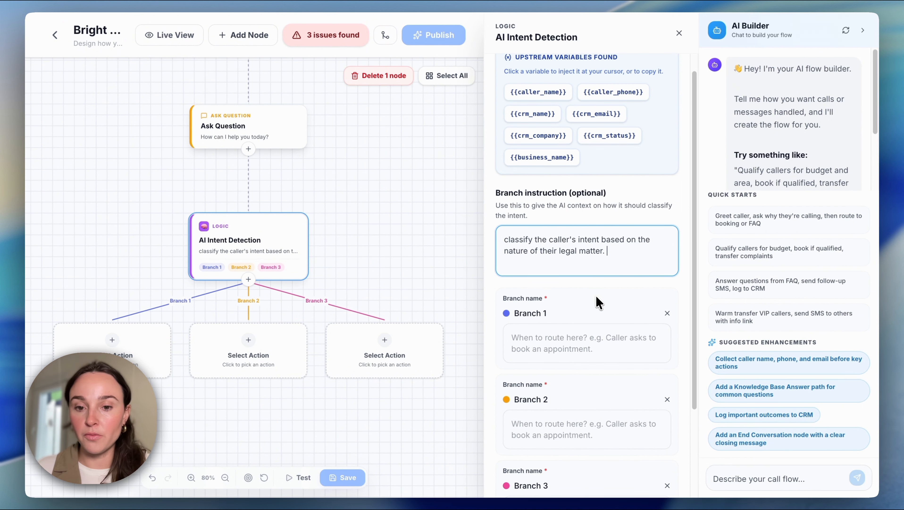
scroll(600, 302, down, 5)
drag(547, 201, 517, 202)
text(General Question)
click(579, 223)
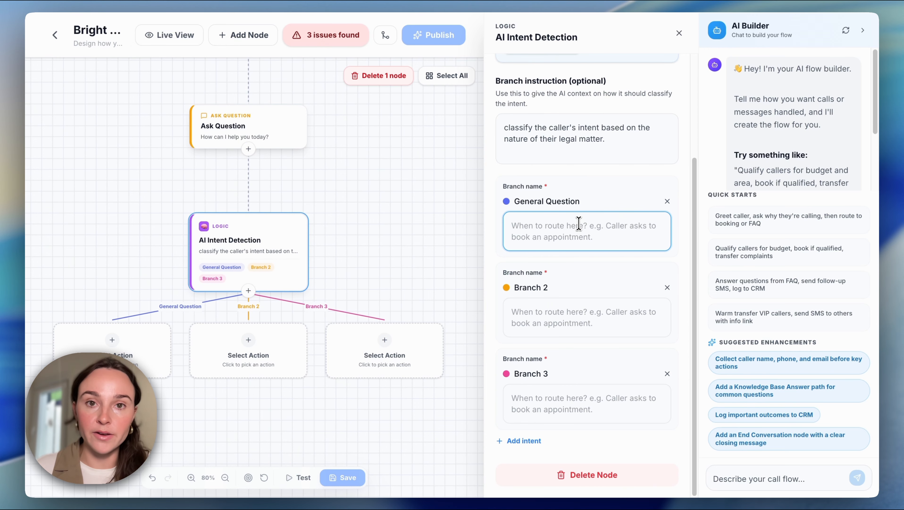
text(Someone asking about the firm's services, fees or areas of practice.)
- Rename the second branch Book a Consultation and set its routing condition to "Someone who's ready to speak with an attorney"
drag(548, 288, 515, 288)
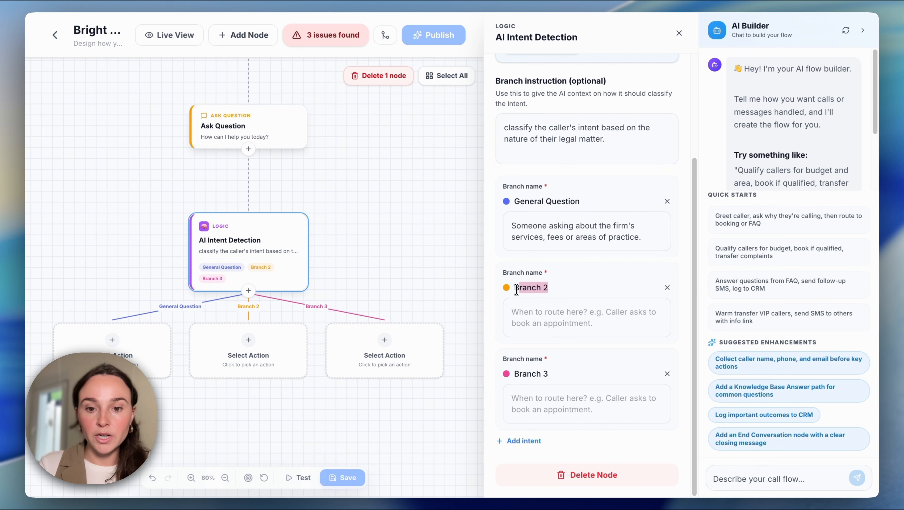
key(BackSpace)
text(Book a Consultation)
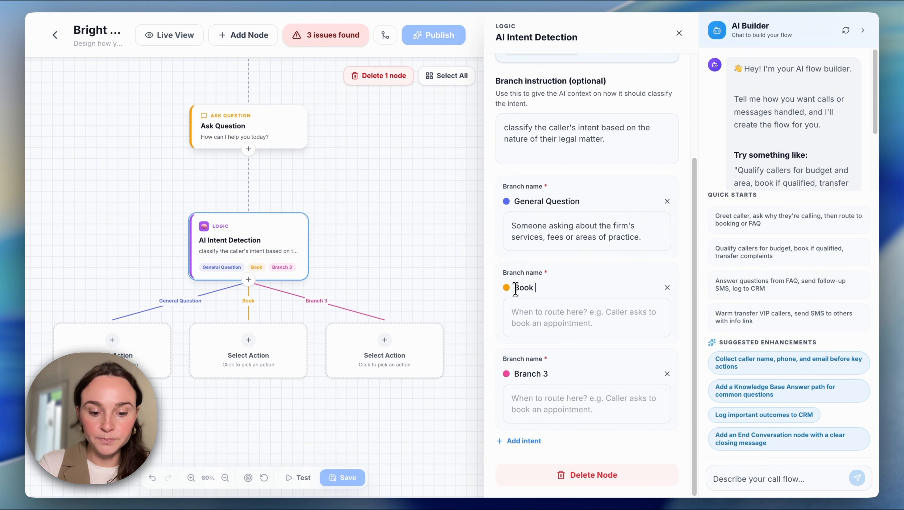
click(584, 311)
text(Some)
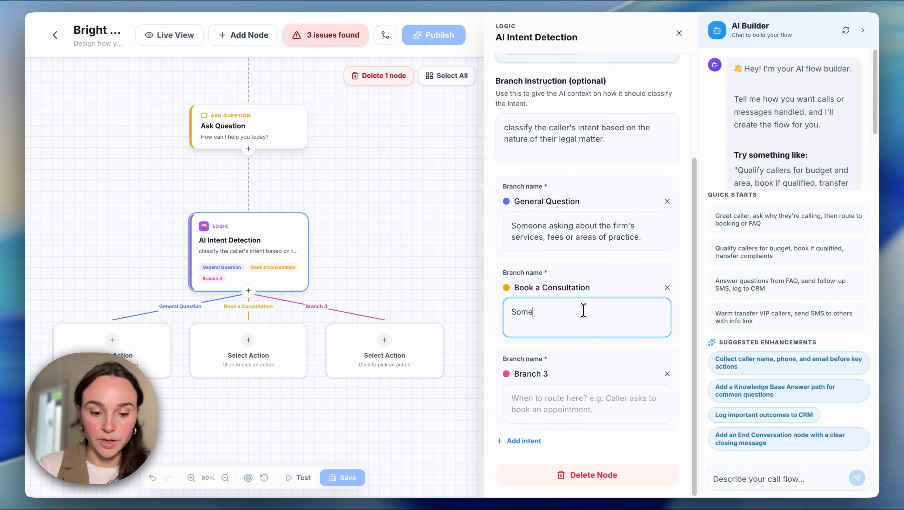
text(one who's ready to speak with an attorney)
- Rename the third branch Speak to someone, with the condition "Someone who is frustrated or wants to speak to a human straight away."
drag(549, 373, 517, 376)
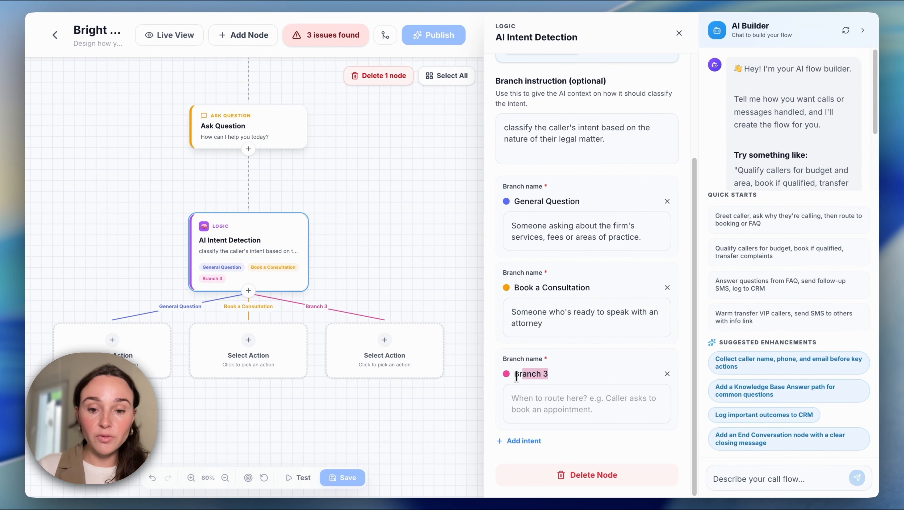
key(BackSpace)
text(Spea)
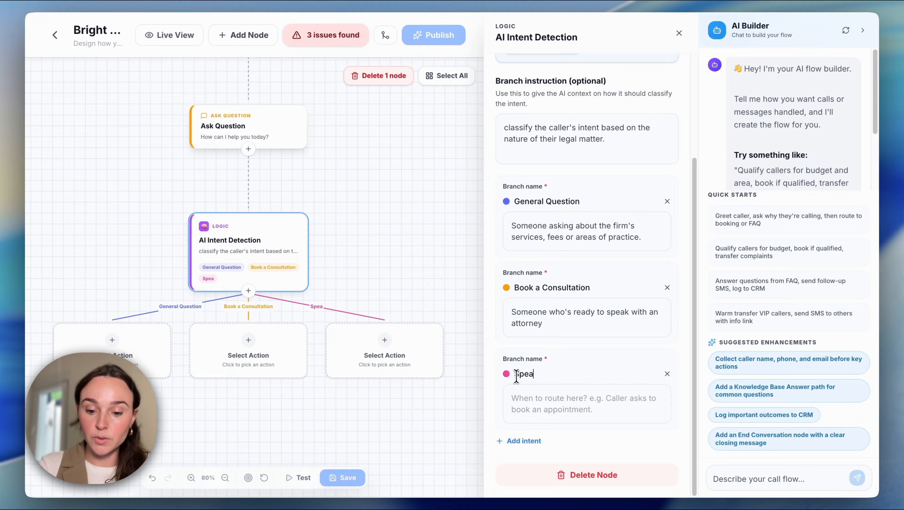
text(k to someone)
click(563, 393)
text(Someone who is frustrated or wants to speak to a human straight away)
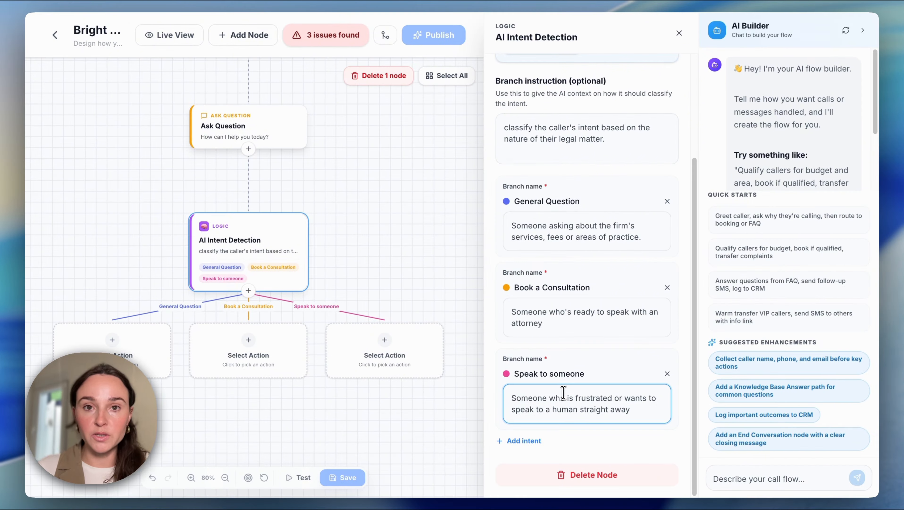
text(.)
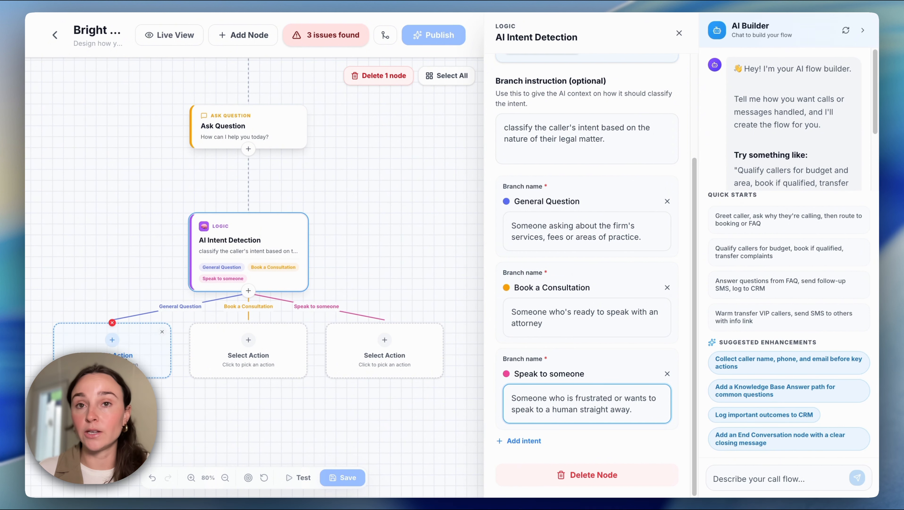
- Assign a Knowledge Base Answer node to the General Question branch and a Collect Info node to the Book a Consultation branch
click(121, 351)
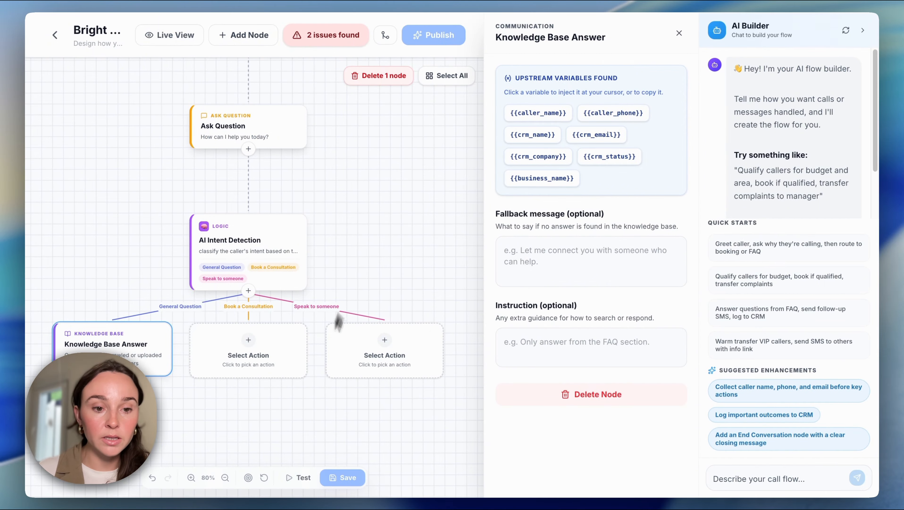
click(248, 346)
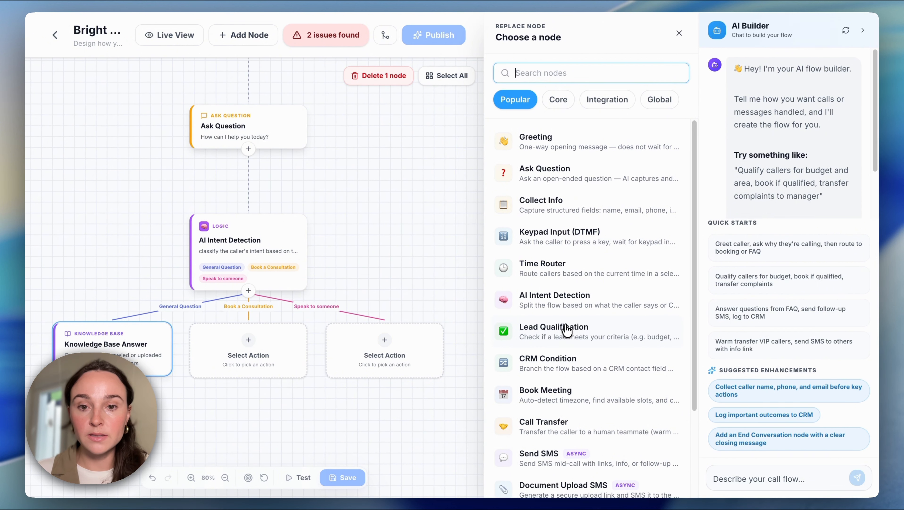
click(547, 213)
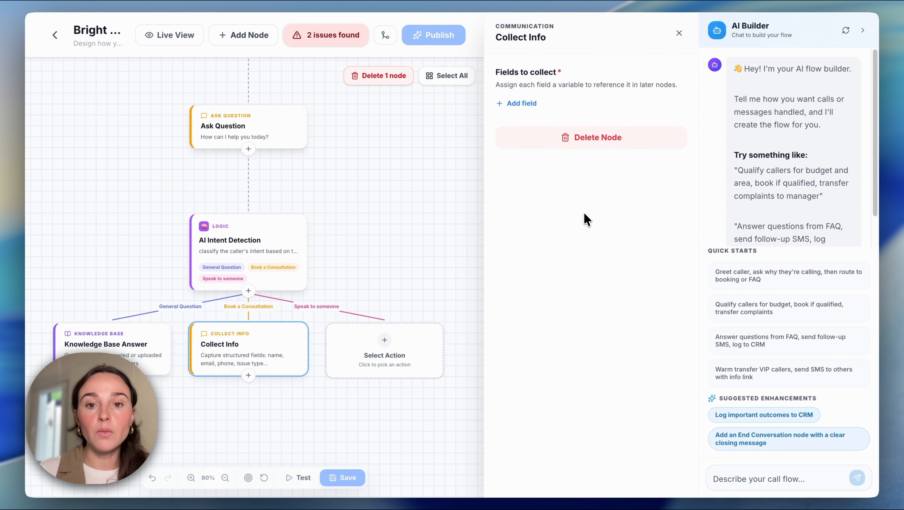
- Add two fields to Collect Info asking "What is your full name?" and "What legal matter are you calling about?"
click(522, 103)
text(What is your full name?)
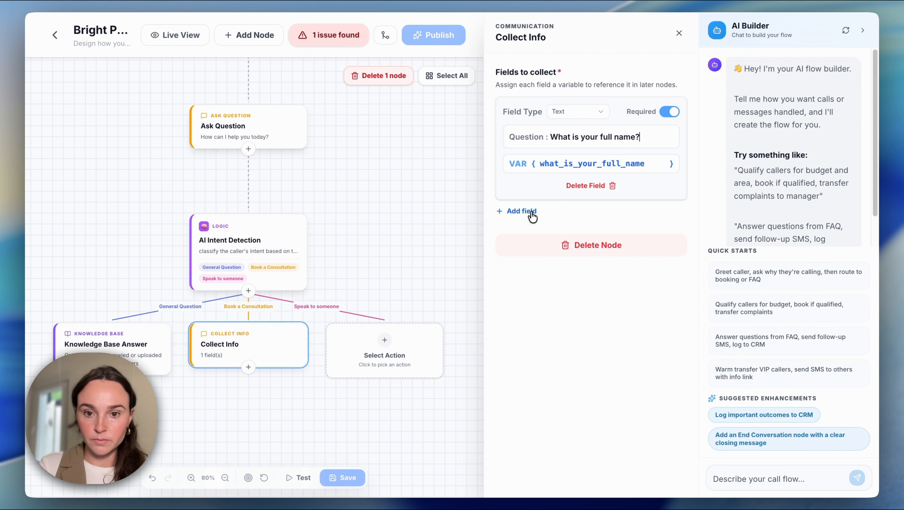
click(533, 214)
text(What legal matter are you calling about?)
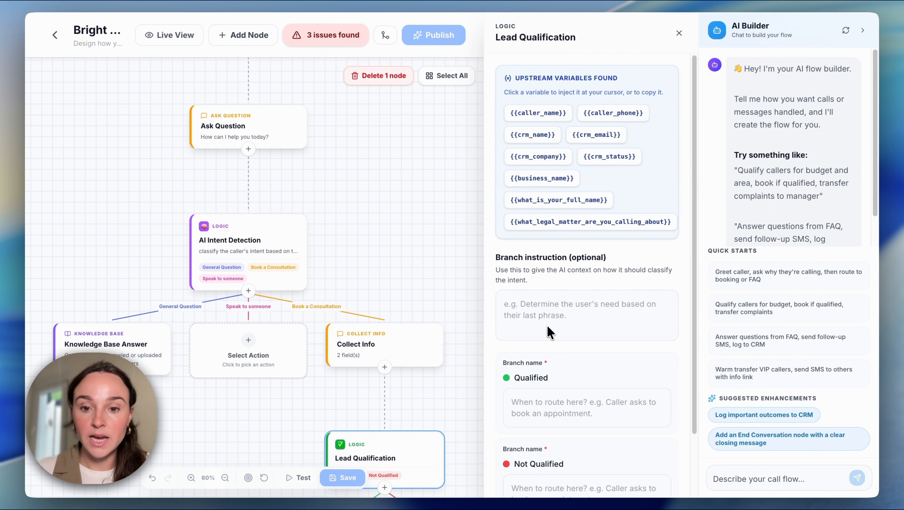
- Enter a Lead Qualification branch instruction classifying callers as qualified if their legal matter falls within the firm's areas of practice
scroll(535, 304, down, 2)
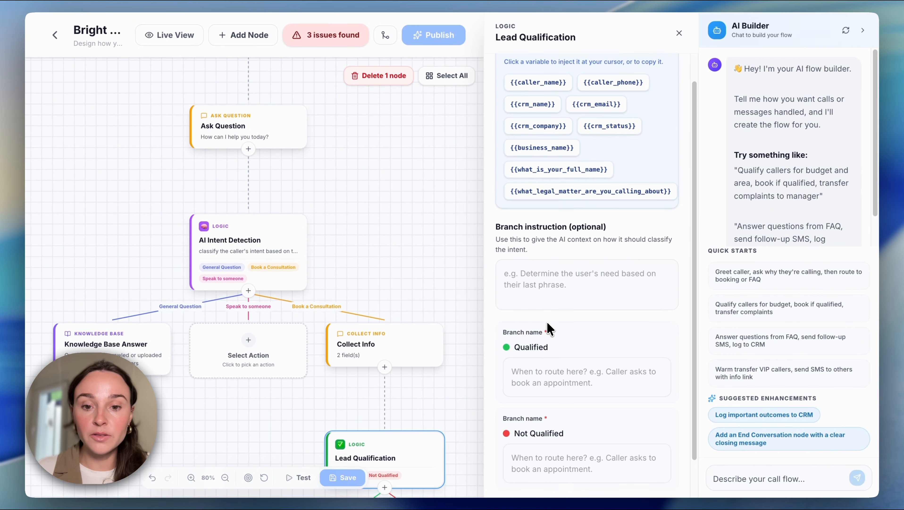
scroll(551, 328, down, 1)
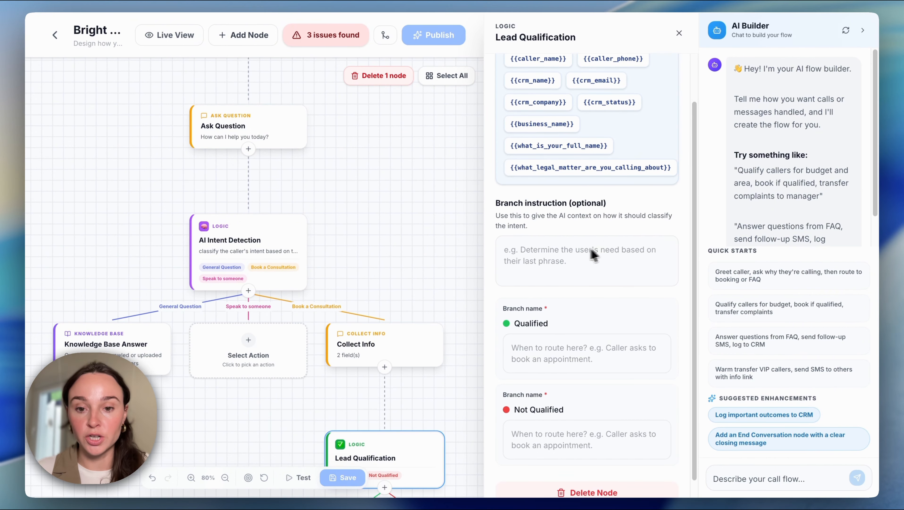
click(512, 249)
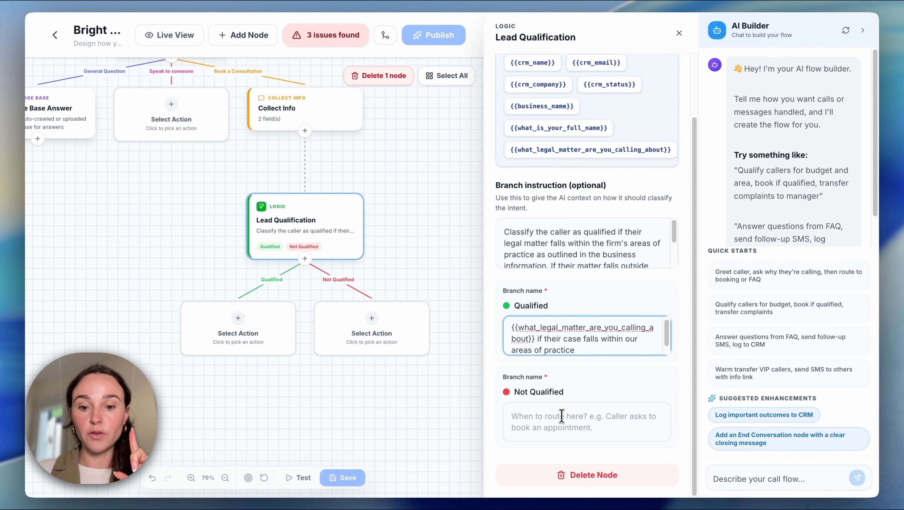
- Fill the Not Qualified branch condition with the {{what_legal_matter_are_you_calling_about}} variable followed by the copied condition text
click(561, 415)
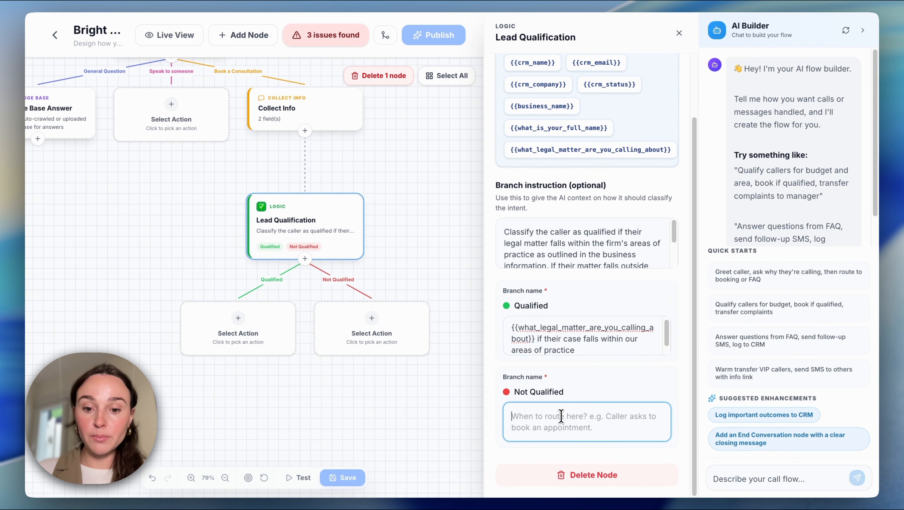
click(647, 152)
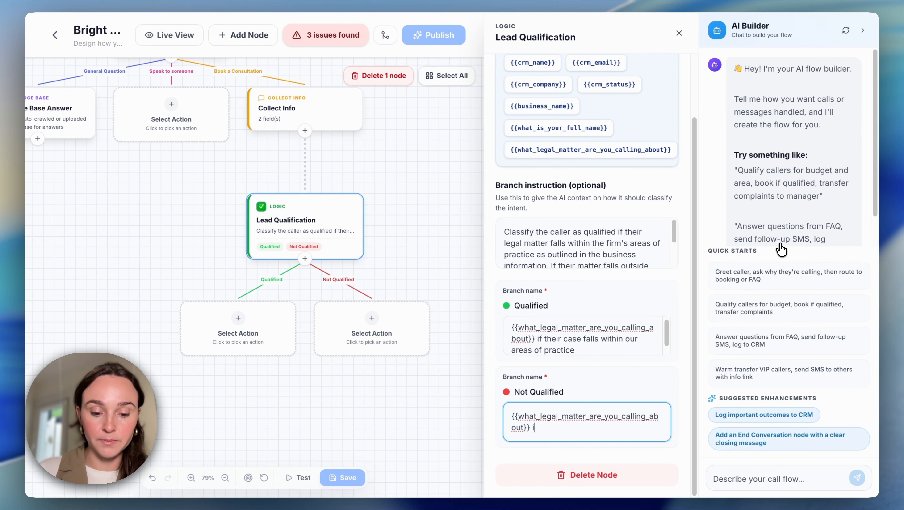
text(if their legal matter falls outside our areas of practice)
- Collapse the AI Builder chat and add a Book Meeting node to the Qualified branch
click(863, 31)
click(238, 328)
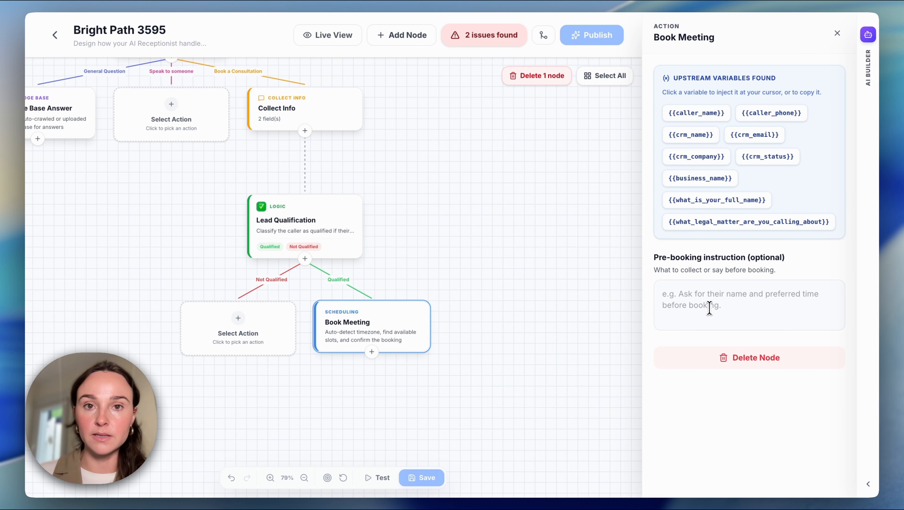
- Set the Book Meeting pre-booking instruction to "Ask for their email and preferred time of booking"
click(710, 293)
text(Ask for)
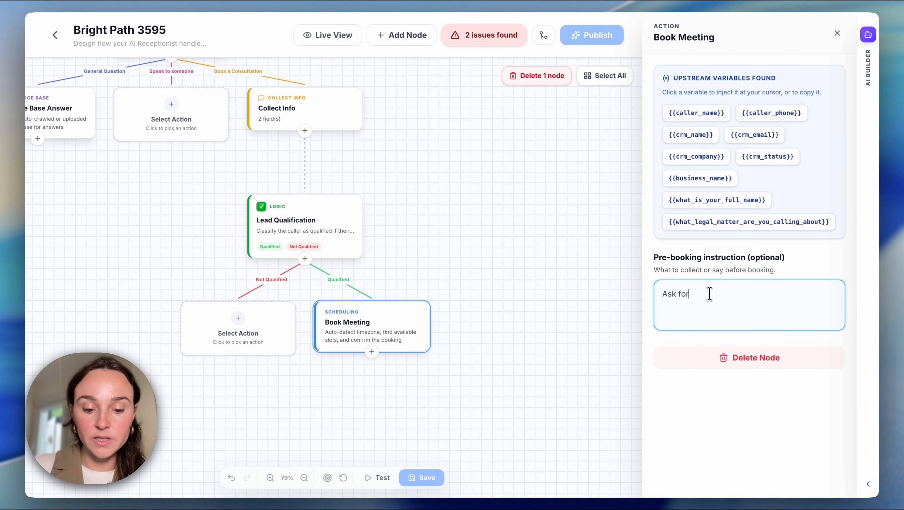
text( their email and )
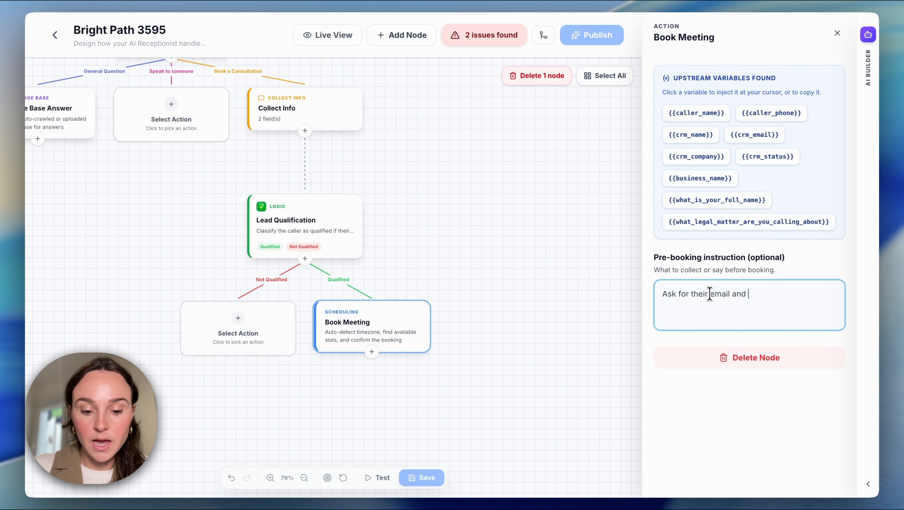
text(preferred time of booking)
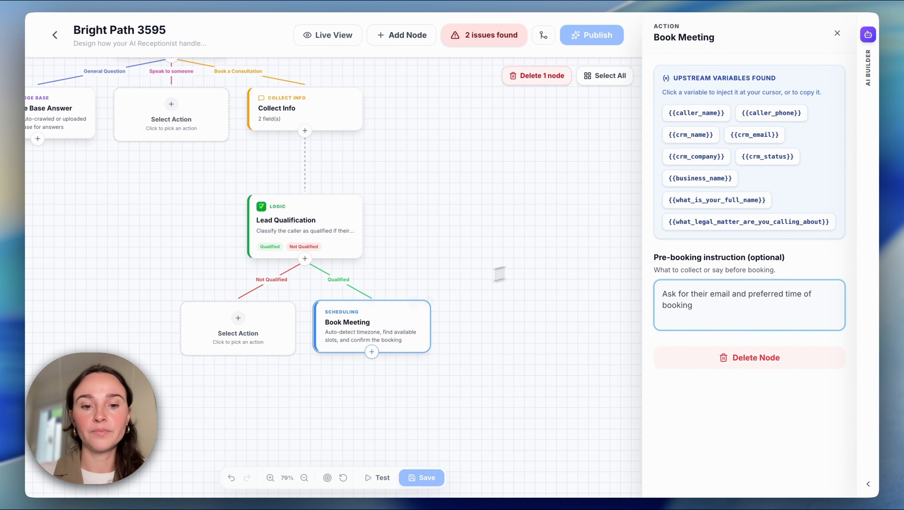
- Find the Send Email node by searching for "send" and add it as a child of Book Meeting
click(372, 352)
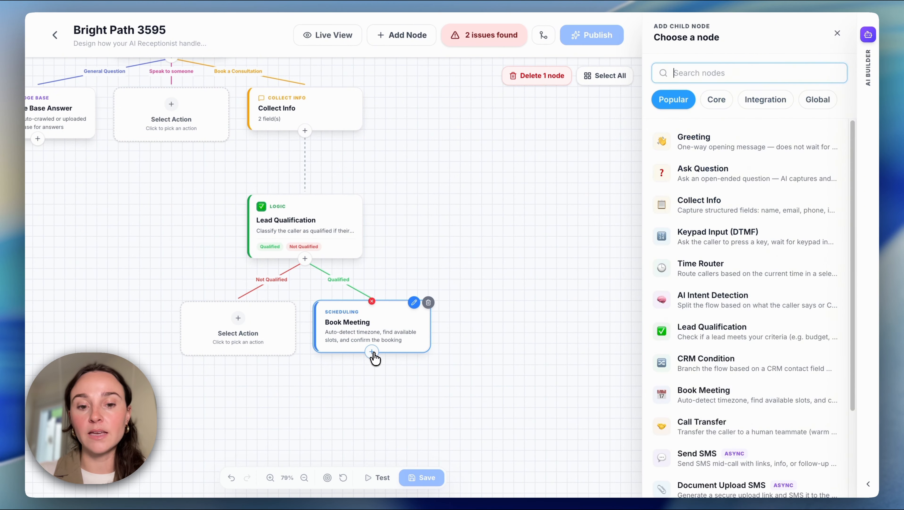
click(693, 71)
text(send)
click(698, 140)
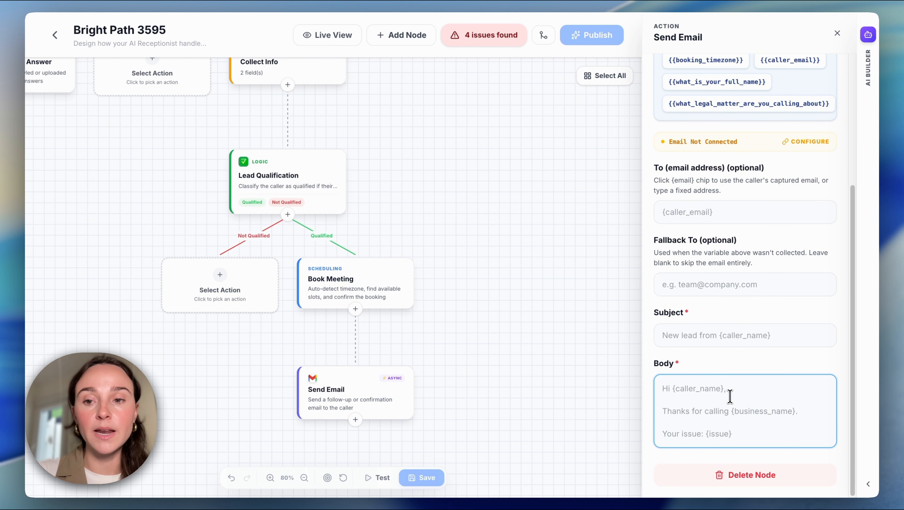
- Add an End Conversation node to the Not Qualified branch of Lead Qualification
click(220, 286)
scroll(729, 357, down, 4)
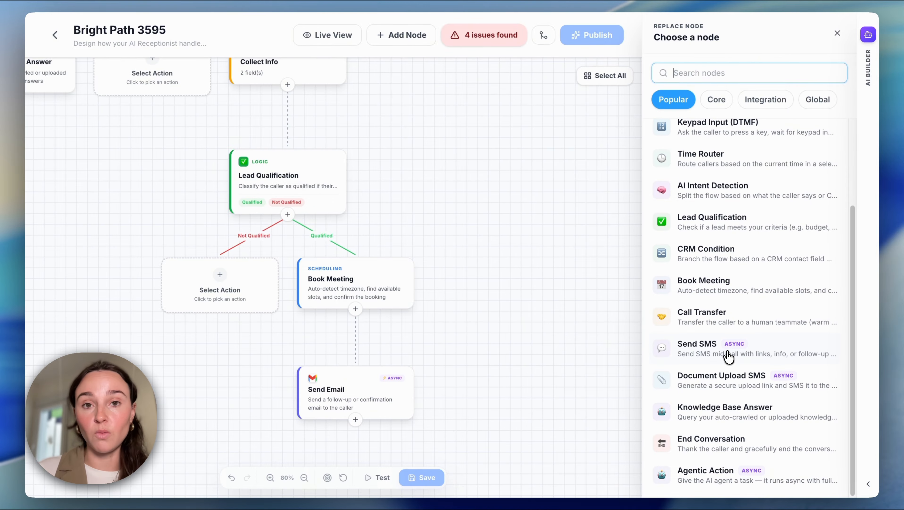
click(710, 452)
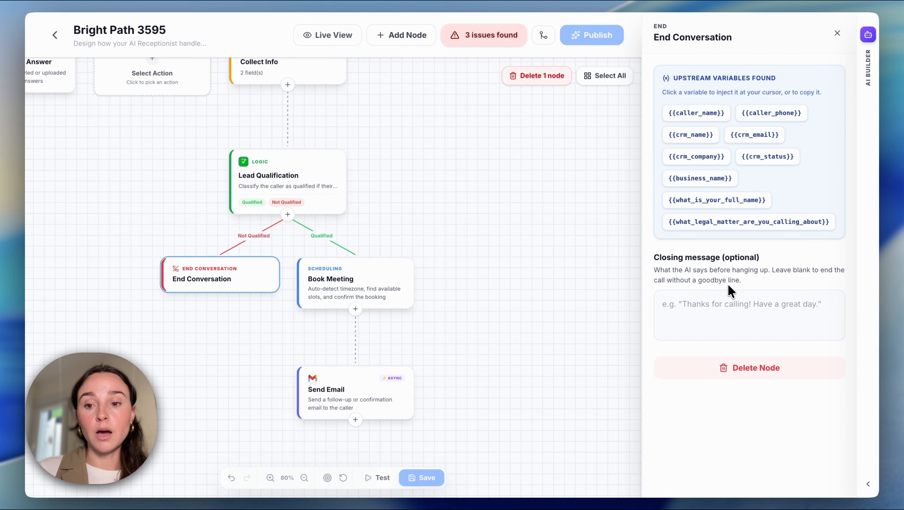
- Set the closing message to "Thank you for calling. Unfortunately this may not be the right fit for our firm, but we wish you the best."
click(698, 309)
text(Tha)
text(nk you for calling. Unfortunately this may not be the right fit for our firm, but we wish you the best.)
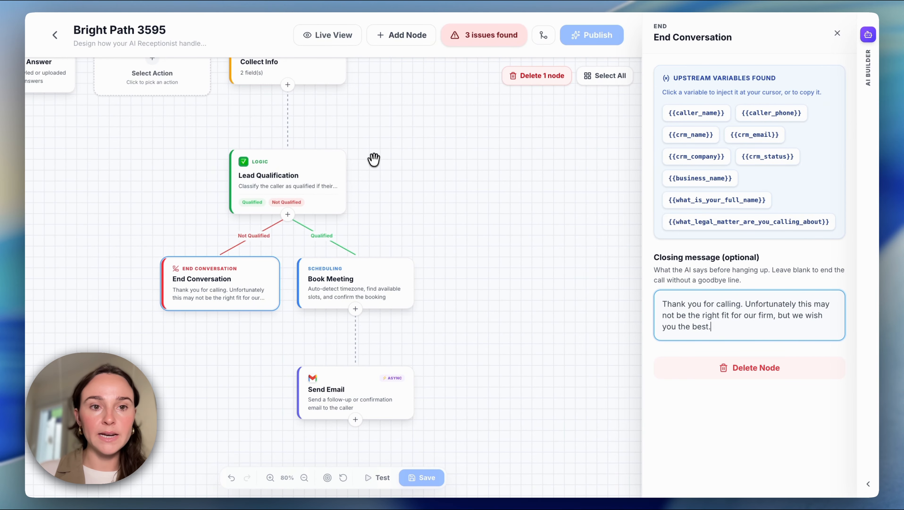
- Add a Call Transfer node to the Speak to someone branch of AI Intent Detection
drag(373, 158, 567, 311)
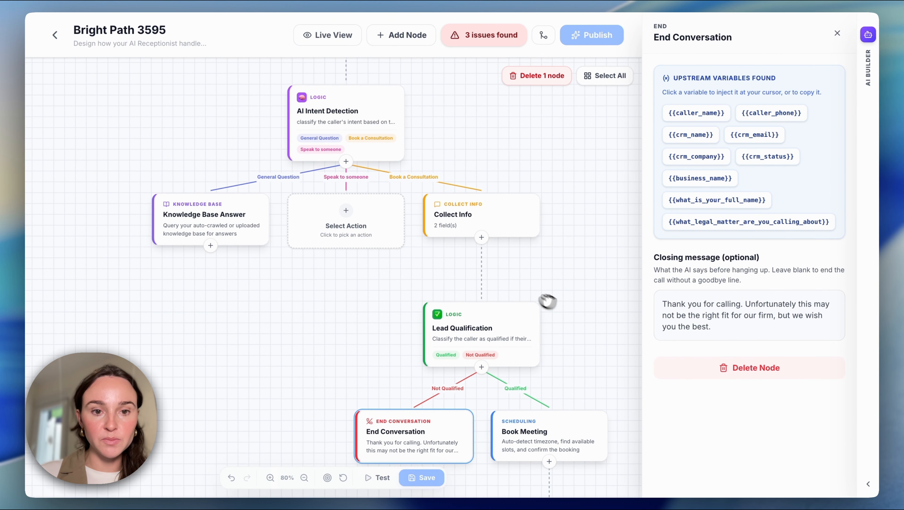
click(342, 227)
click(563, 291)
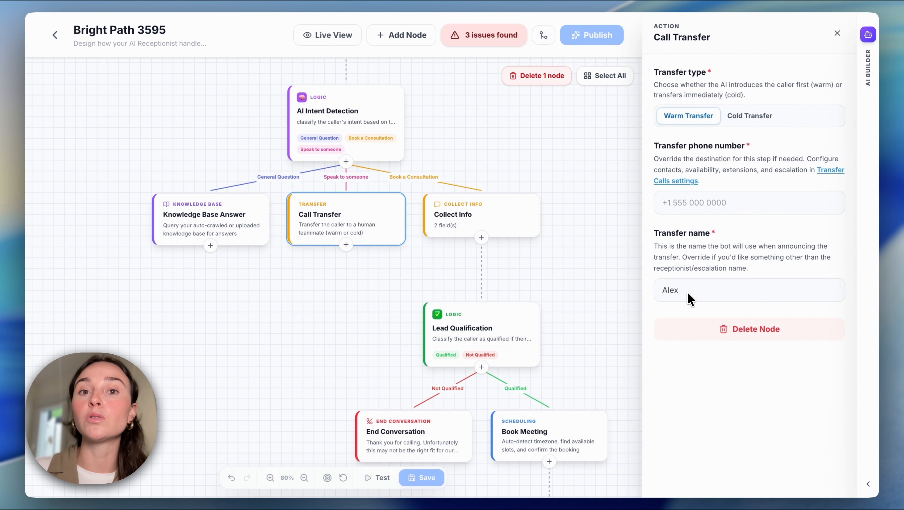
drag(564, 177, 552, 397)
drag(452, 204, 458, 243)
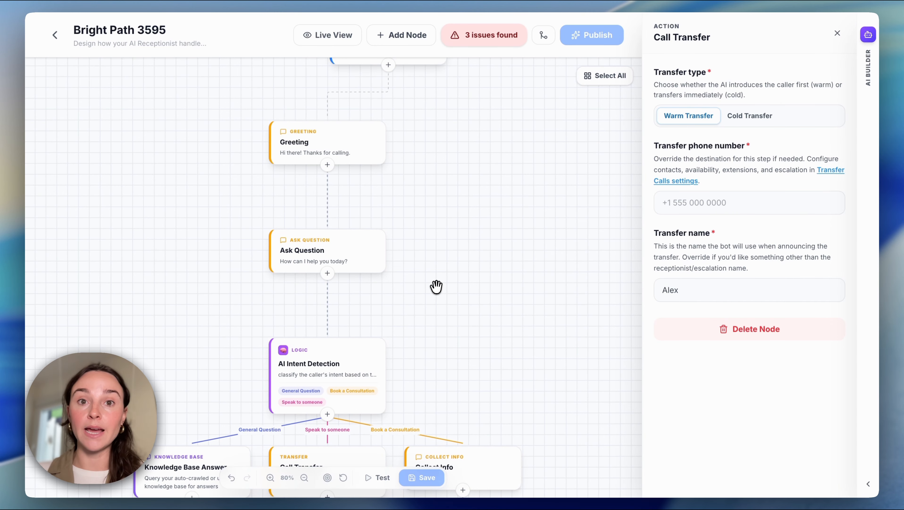
drag(452, 329, 441, 105)
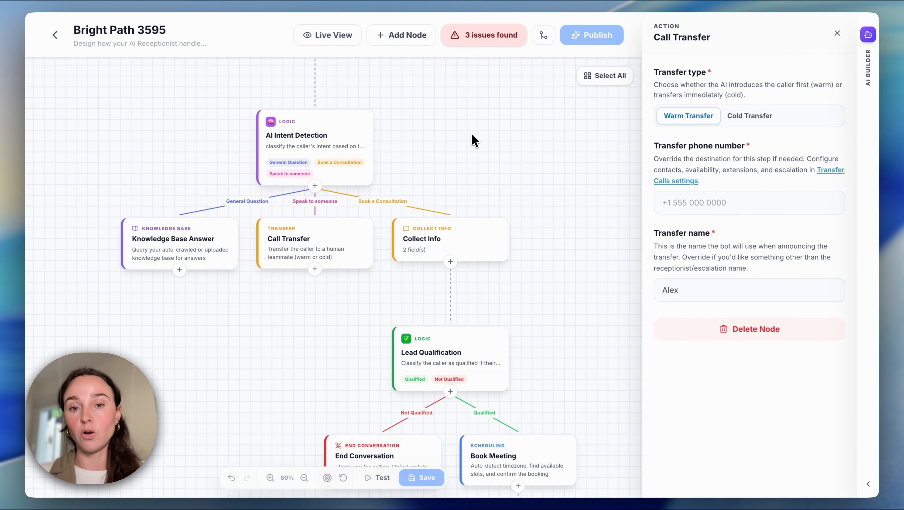
drag(541, 170, 359, 323)
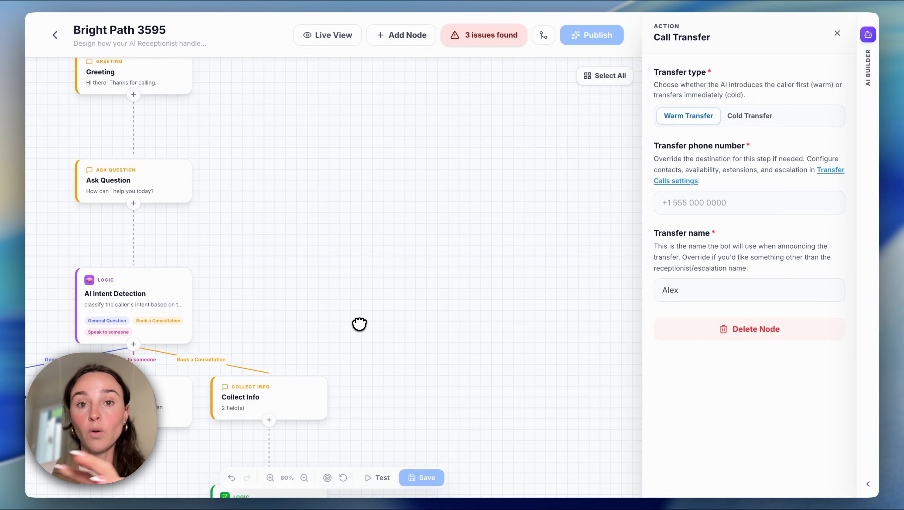